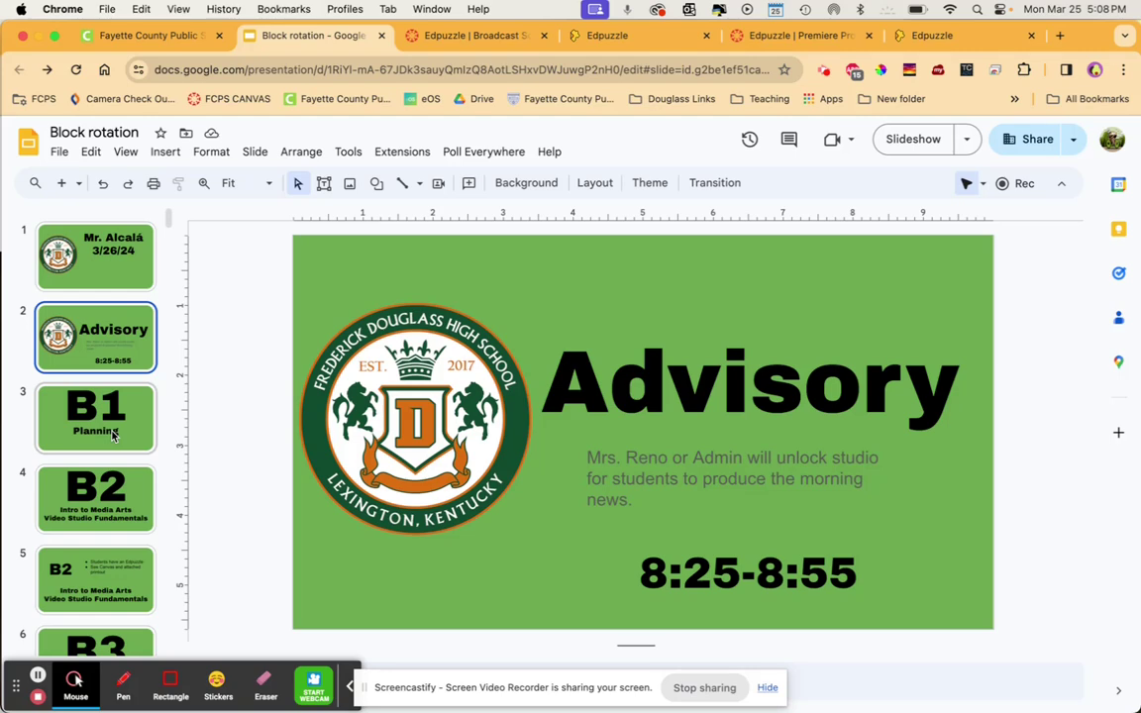
View the B1 Planning, B2 Intro to Media Arts and B2 Edpuzzle-notes slides, then switch to the Broadcast Script Writing 101 assignment
{"action": "left_click", "coordinate": [114, 434]}
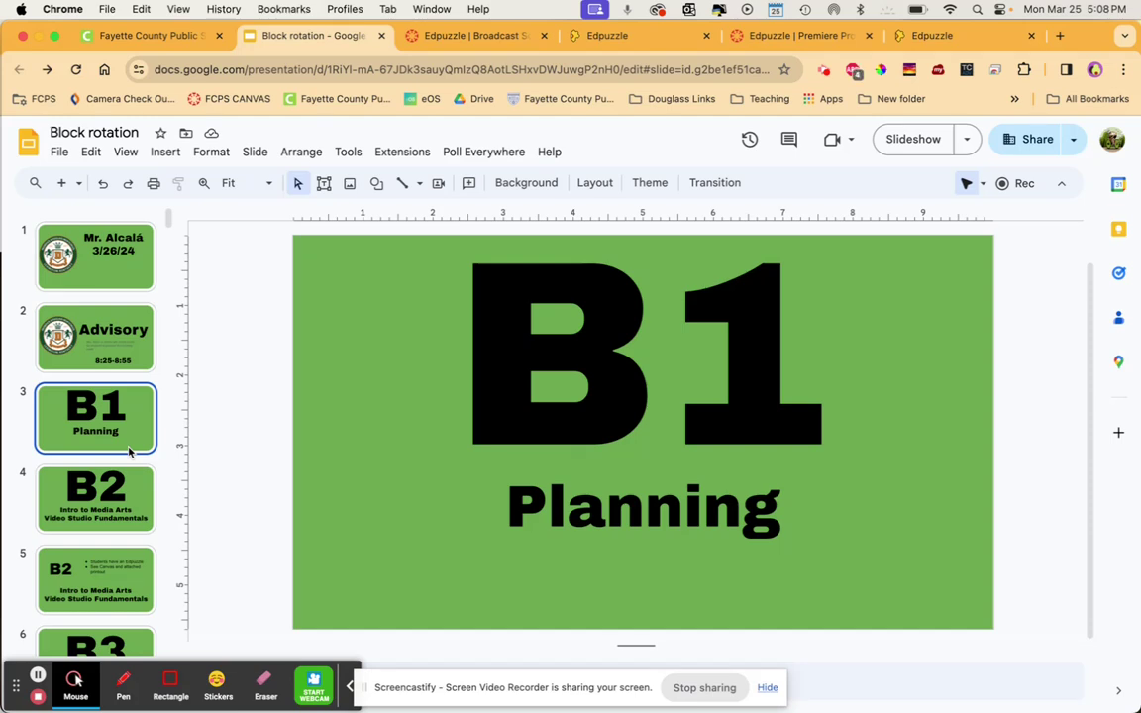
{"action": "scroll", "coordinate": [113, 436], "scroll_direction": "down", "scroll_amount": 2}
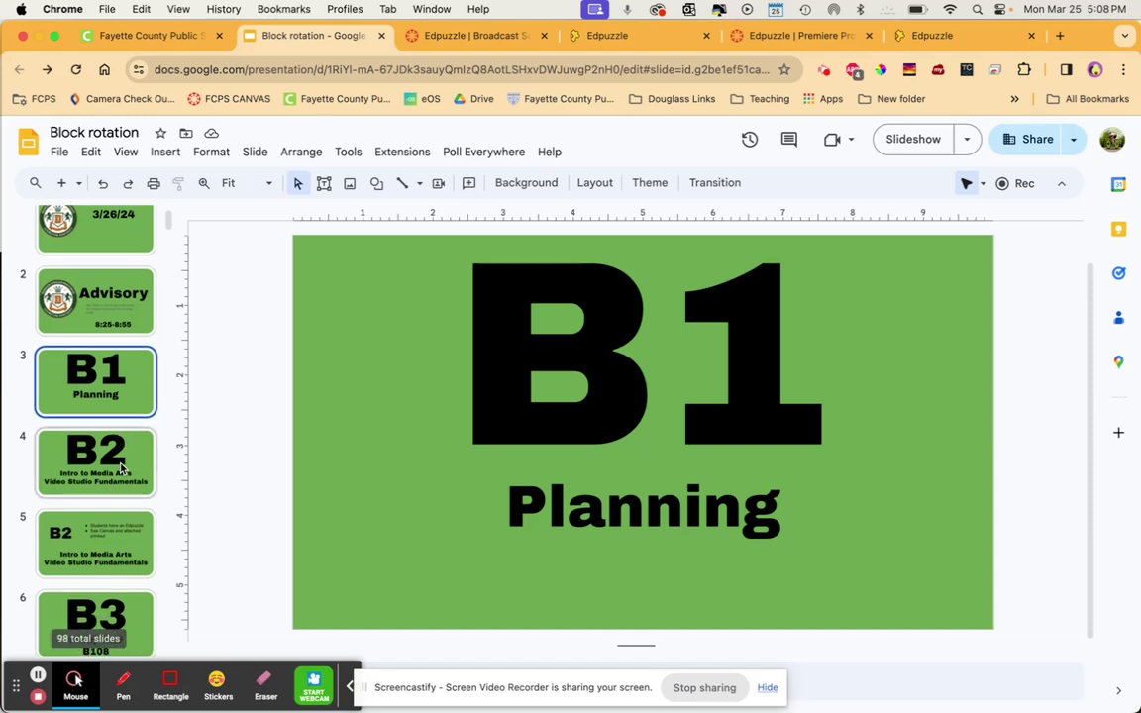
{"action": "left_click", "coordinate": [113, 451]}
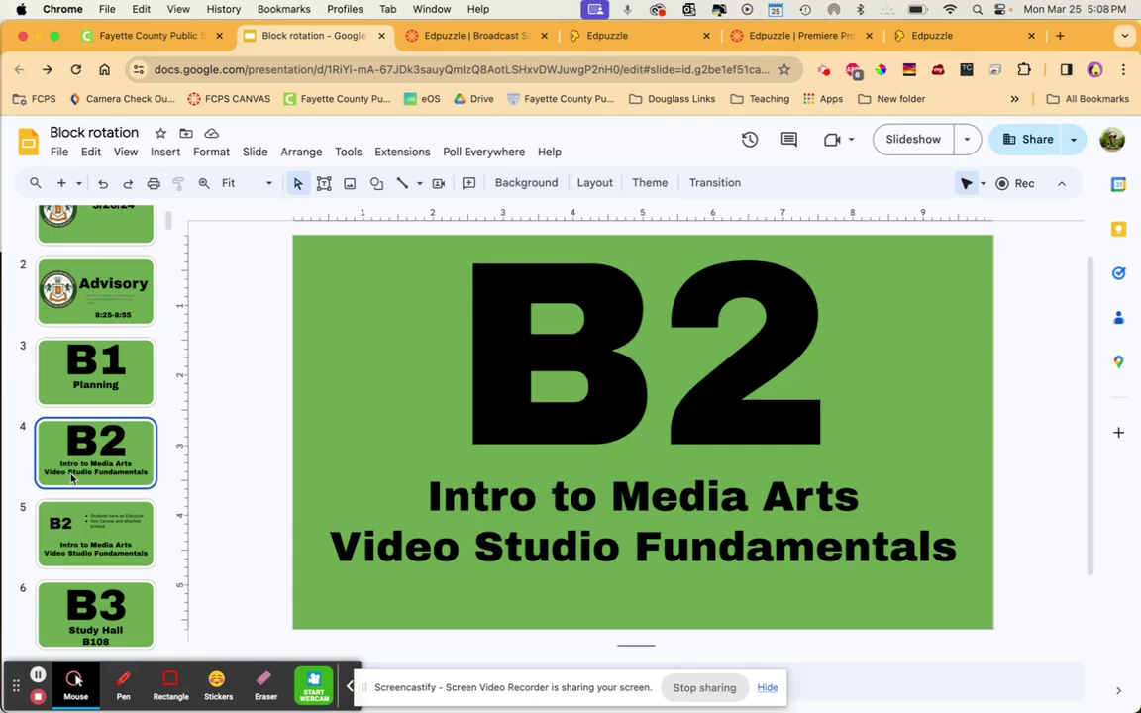
{"action": "scroll", "coordinate": [66, 516], "scroll_direction": "down", "scroll_amount": 1}
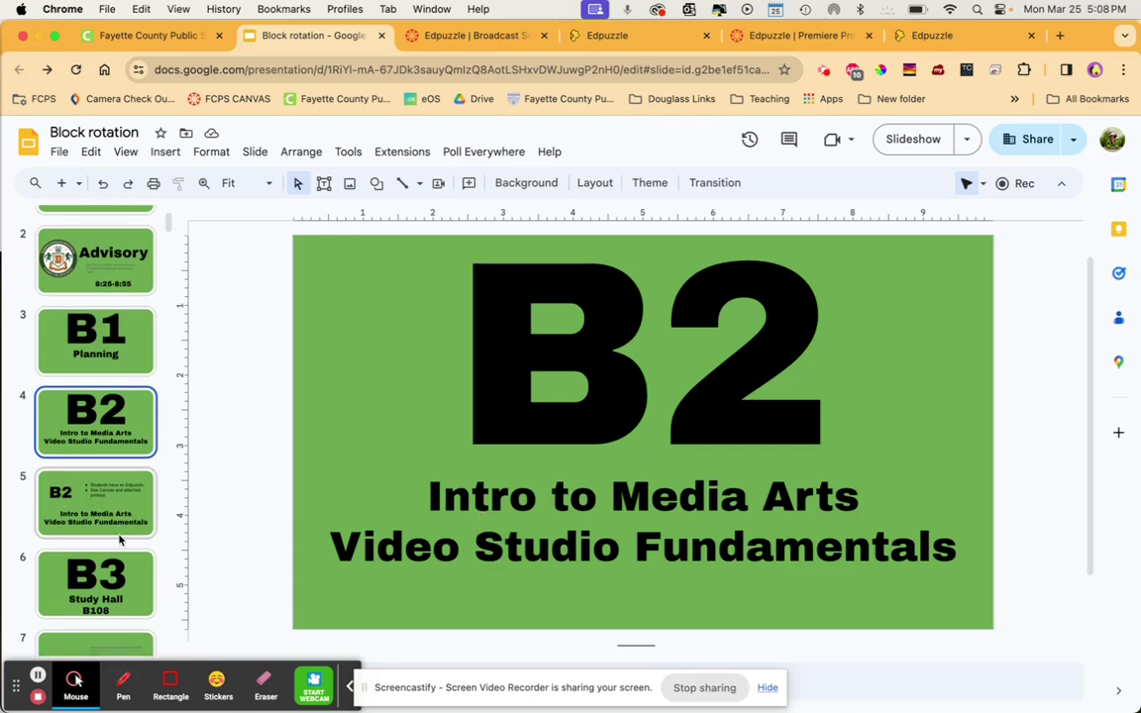
{"action": "left_click", "coordinate": [116, 509]}
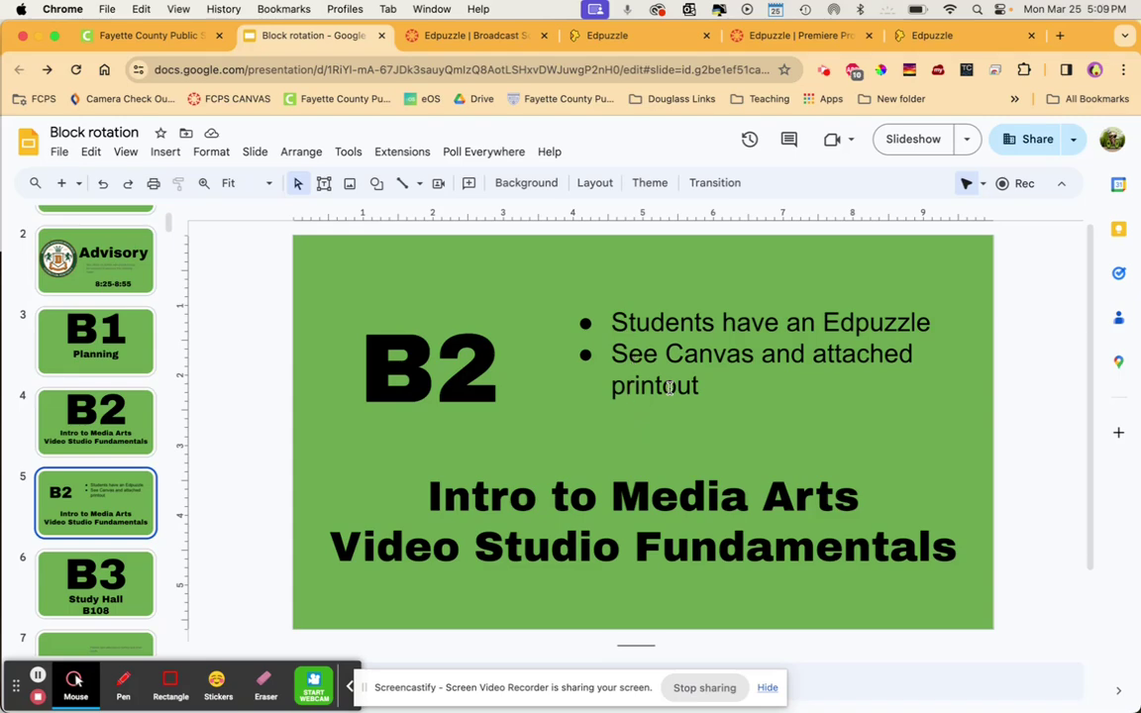
{"action": "left_click", "coordinate": [488, 38]}
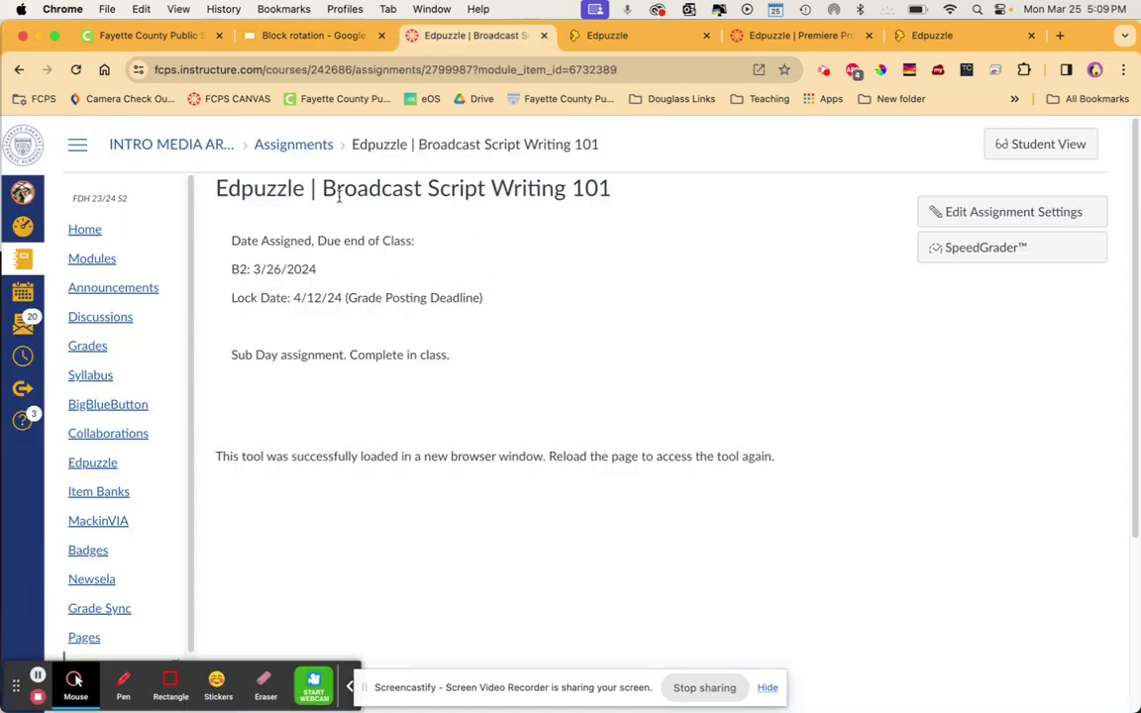
Go to the course Modules list and locate the Fairy Tale Spot News Story module
{"action": "left_click", "coordinate": [81, 259]}
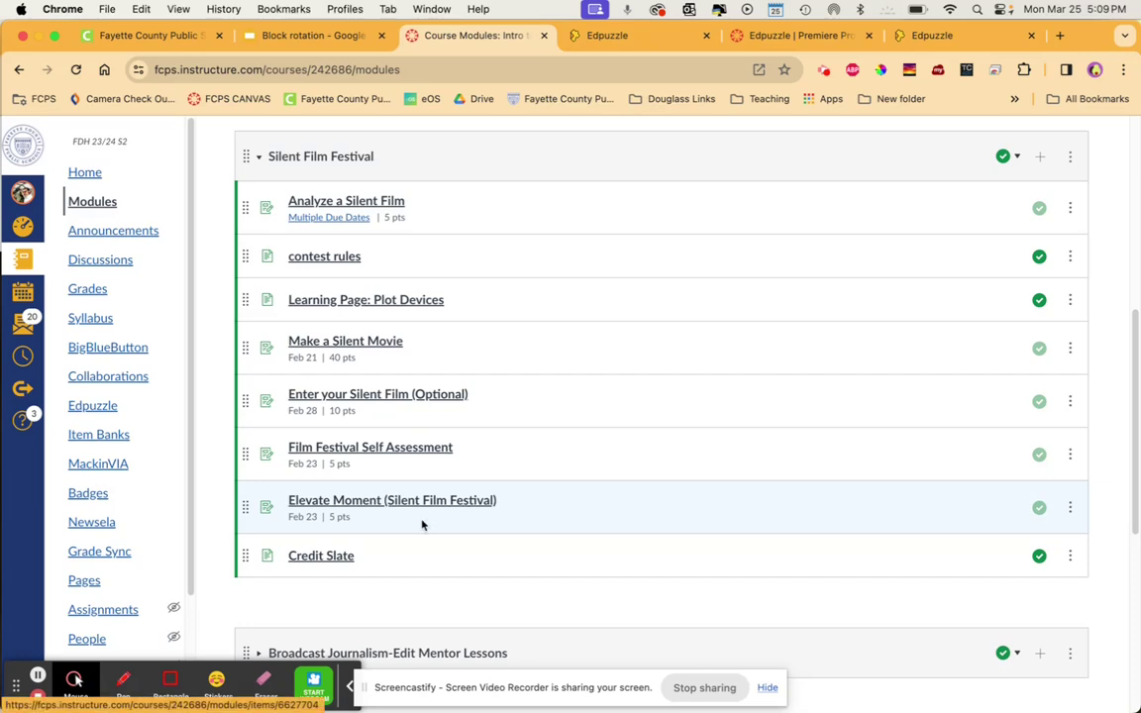
{"action": "scroll", "coordinate": [406, 517], "scroll_direction": "down", "scroll_amount": 10}
{"action": "scroll", "coordinate": [422, 525], "scroll_direction": "up", "scroll_amount": 1}
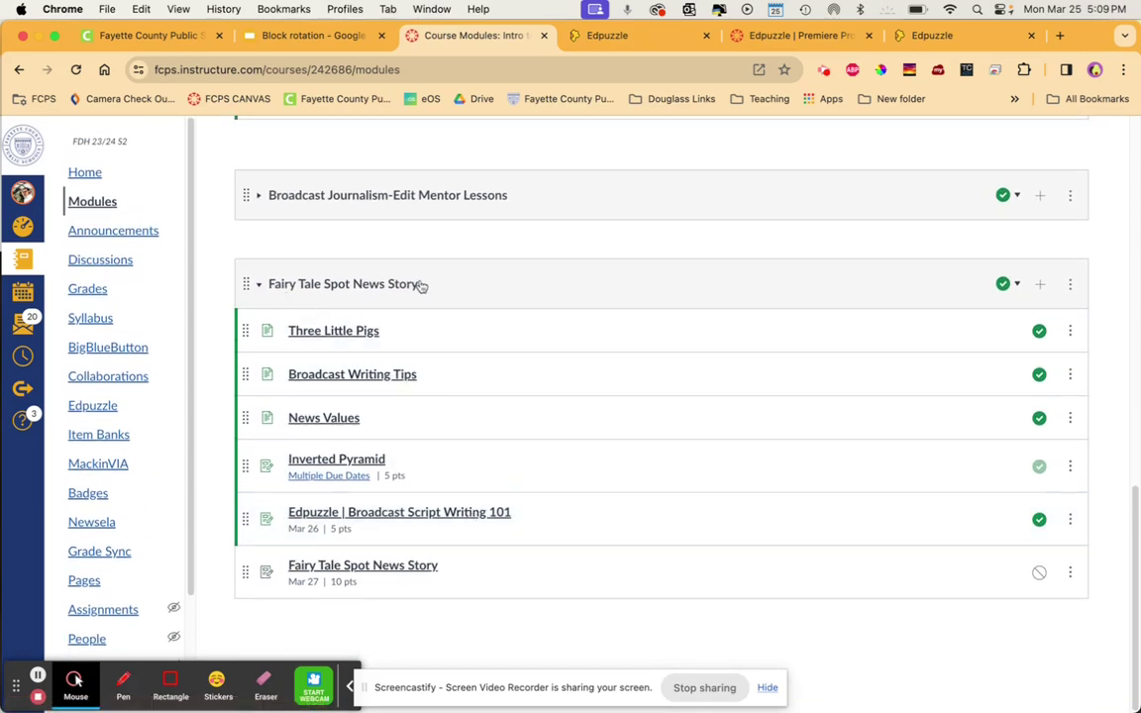
{"action": "triple_click", "coordinate": [386, 282]}
Collapse and re-expand Fairy Tale Spot News Story, then open the Broadcast Script Writing 101 Edpuzzle video
{"action": "left_click", "coordinate": [257, 284]}
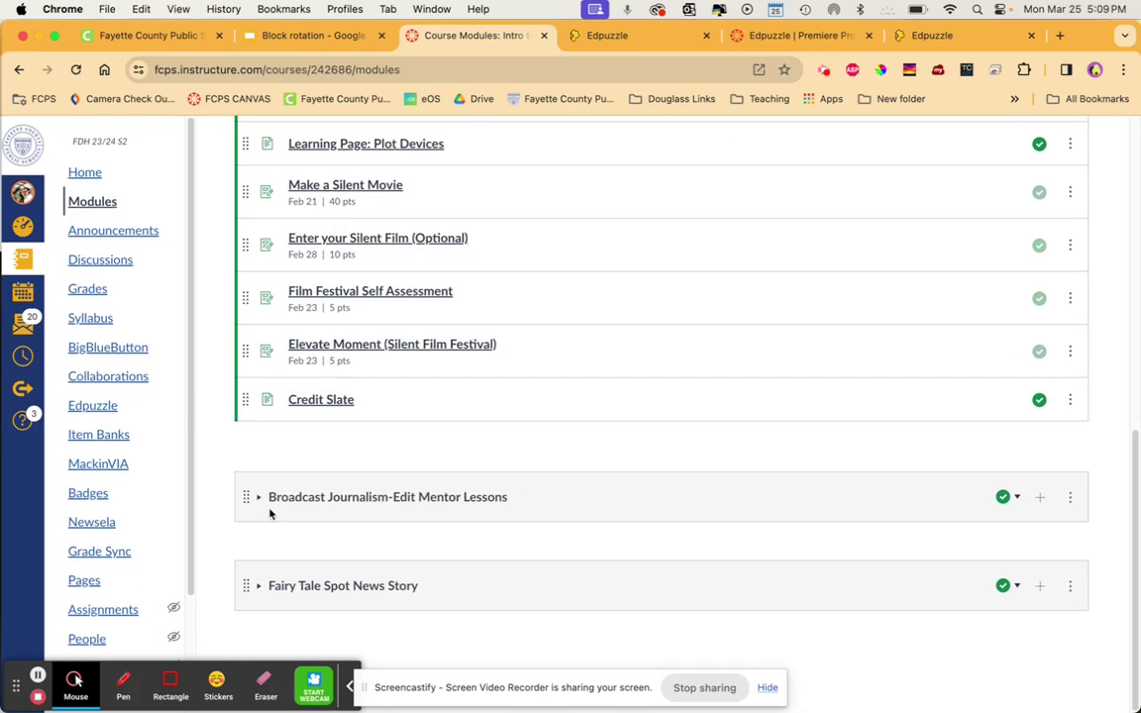
{"action": "left_click", "coordinate": [257, 591]}
{"action": "scroll", "coordinate": [297, 554], "scroll_direction": "down", "scroll_amount": 5}
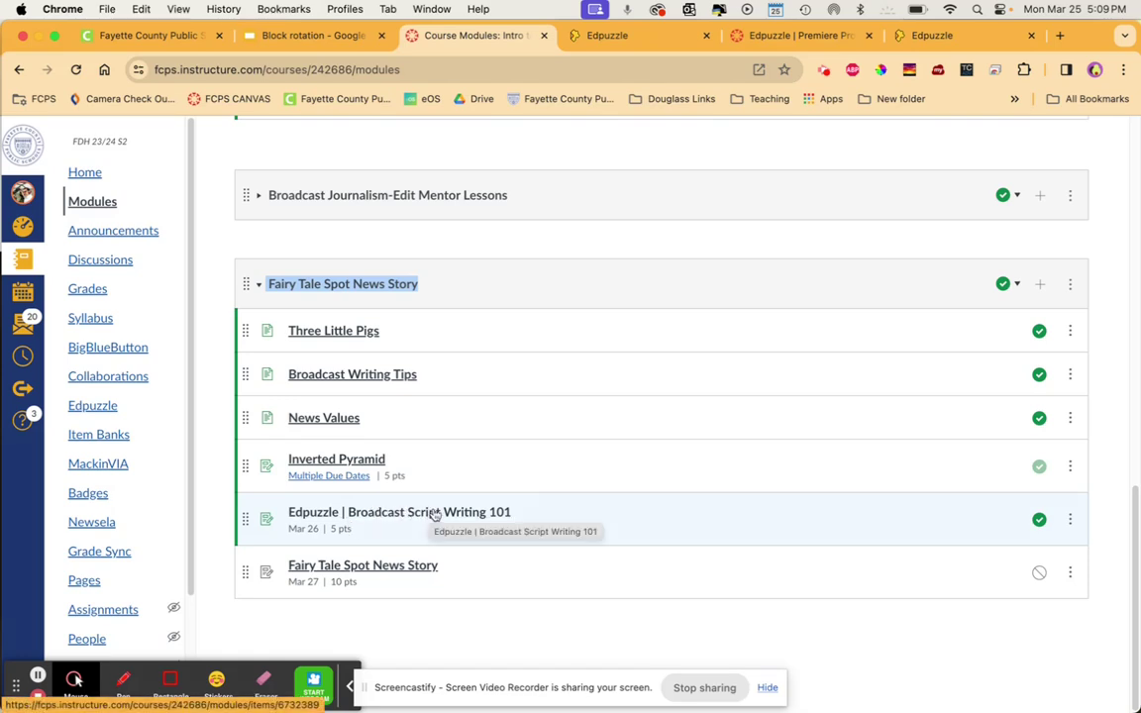
{"action": "left_click", "coordinate": [624, 35]}
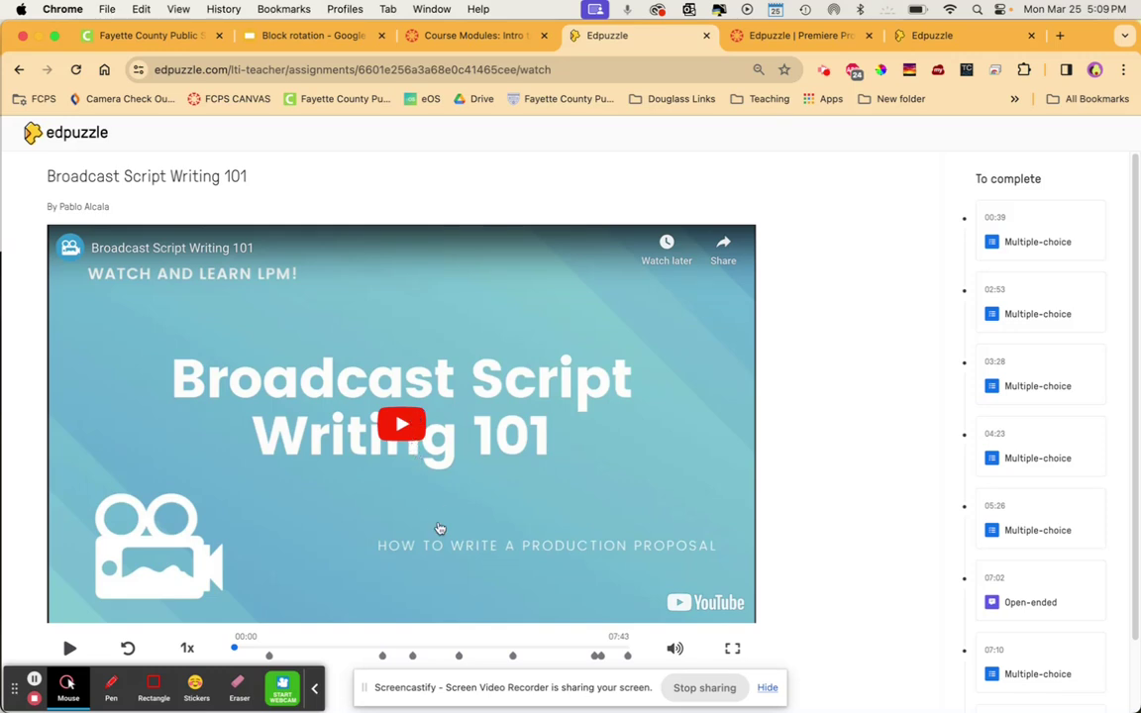
{"action": "scroll", "coordinate": [1054, 240], "scroll_direction": "down", "scroll_amount": 3}
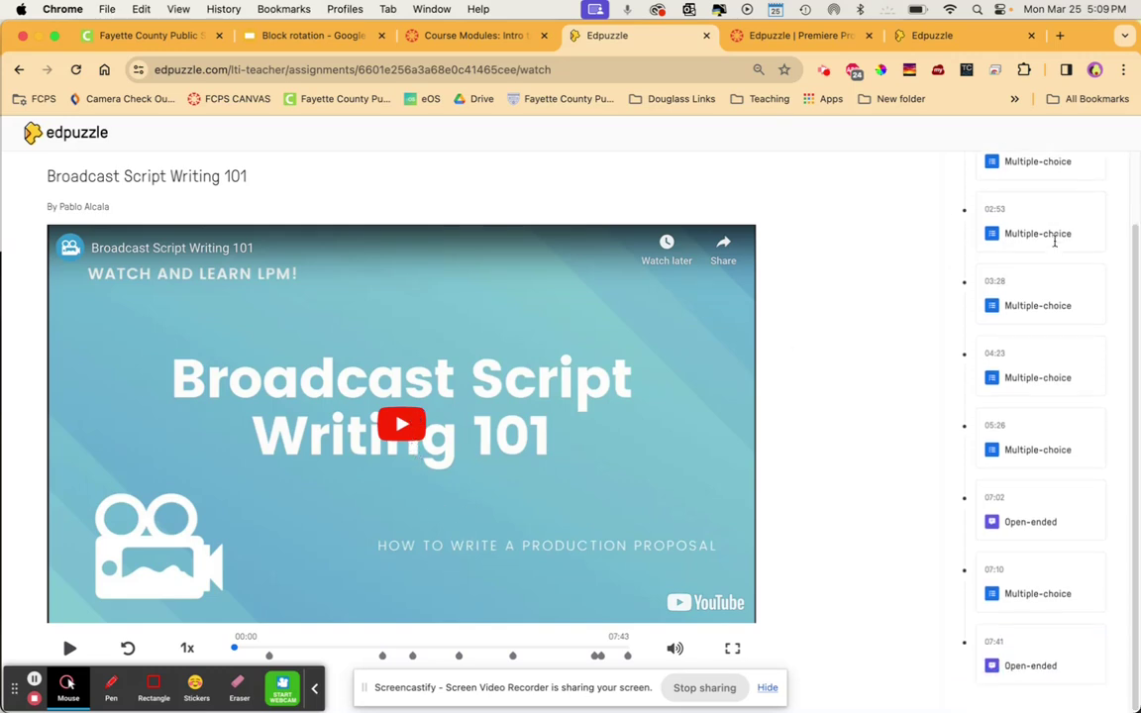
{"action": "scroll", "coordinate": [1054, 243], "scroll_direction": "up", "scroll_amount": 3}
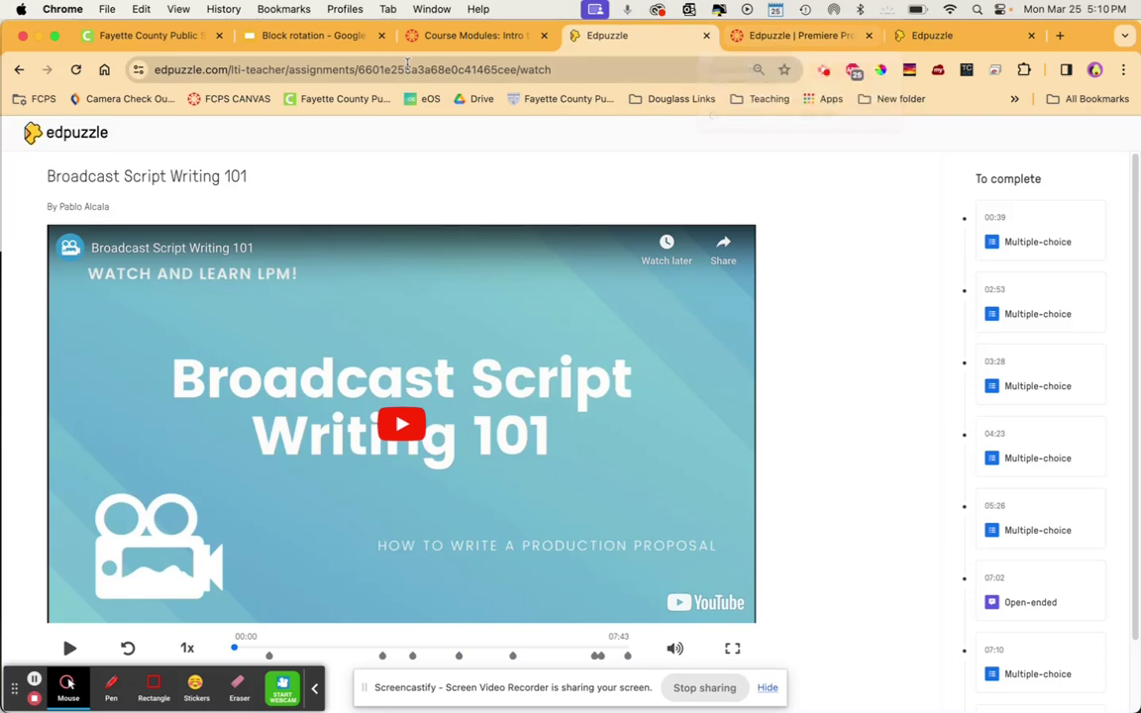
Return to the Block rotation deck's B3 Study Hall slide and highlight room B108
{"action": "left_click", "coordinate": [332, 37]}
{"action": "scroll", "coordinate": [89, 416], "scroll_direction": "down", "scroll_amount": 3}
{"action": "left_click", "coordinate": [95, 480]}
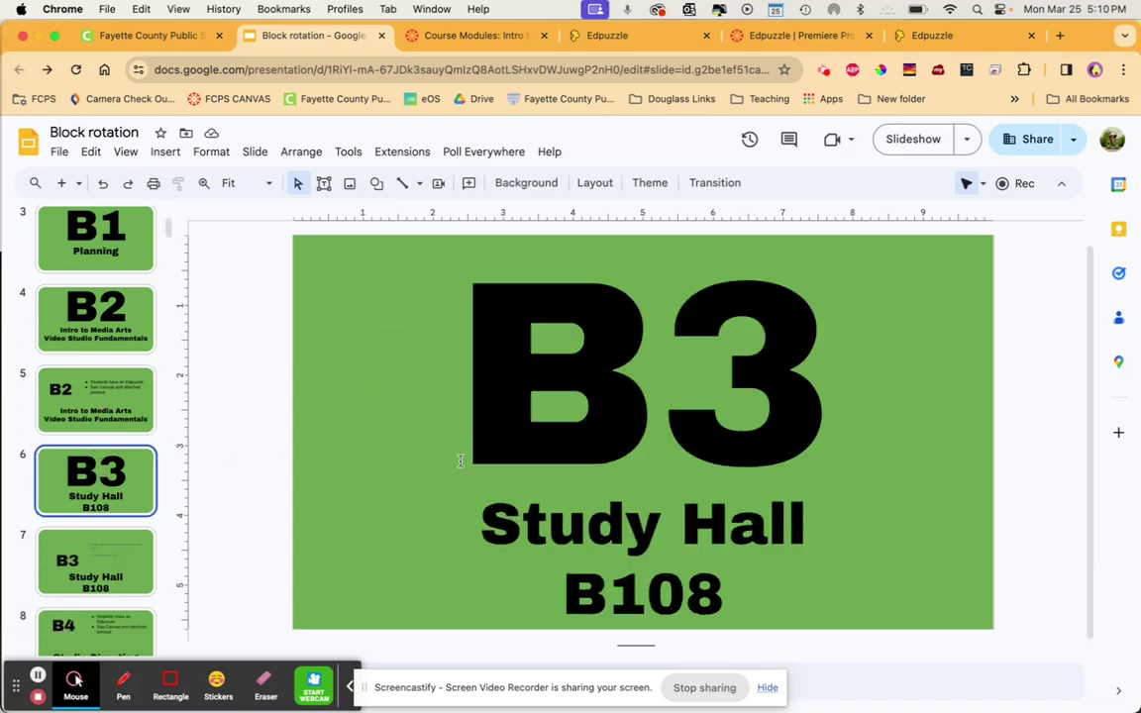
{"action": "left_click_drag", "start_coordinate": [568, 590], "coordinate": [733, 591]}
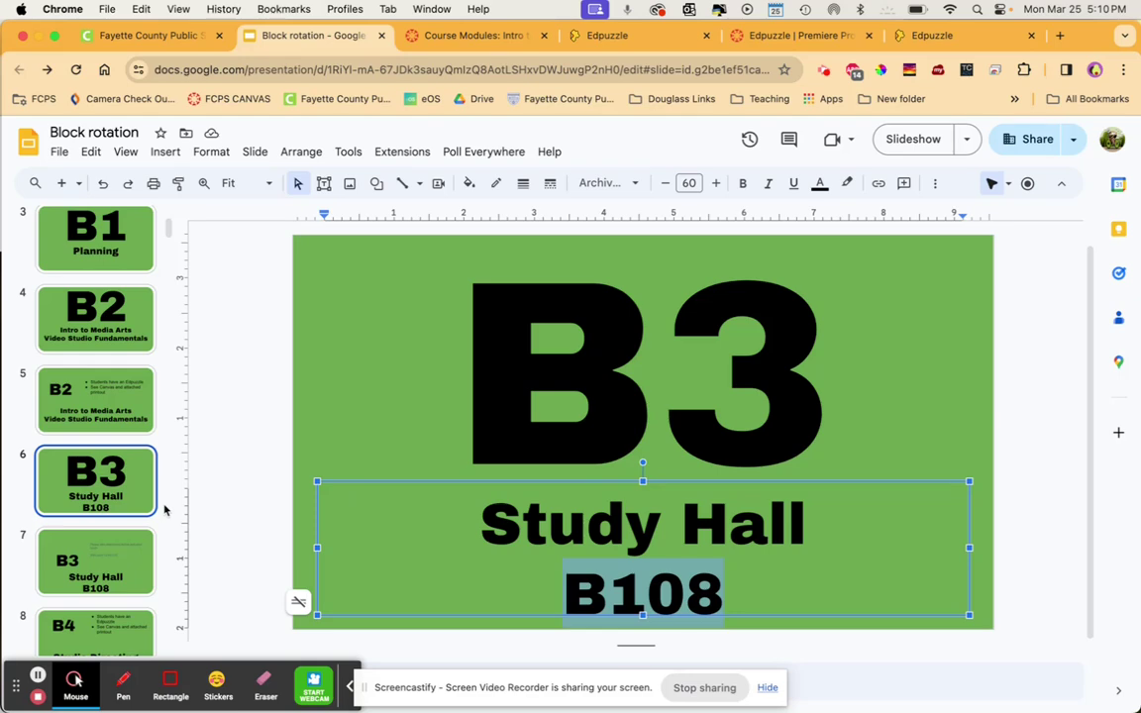
Show the B3 slide and highlight its attendance notes and 3rd Lunch 12:40-1:01 line
{"action": "left_click", "coordinate": [95, 561]}
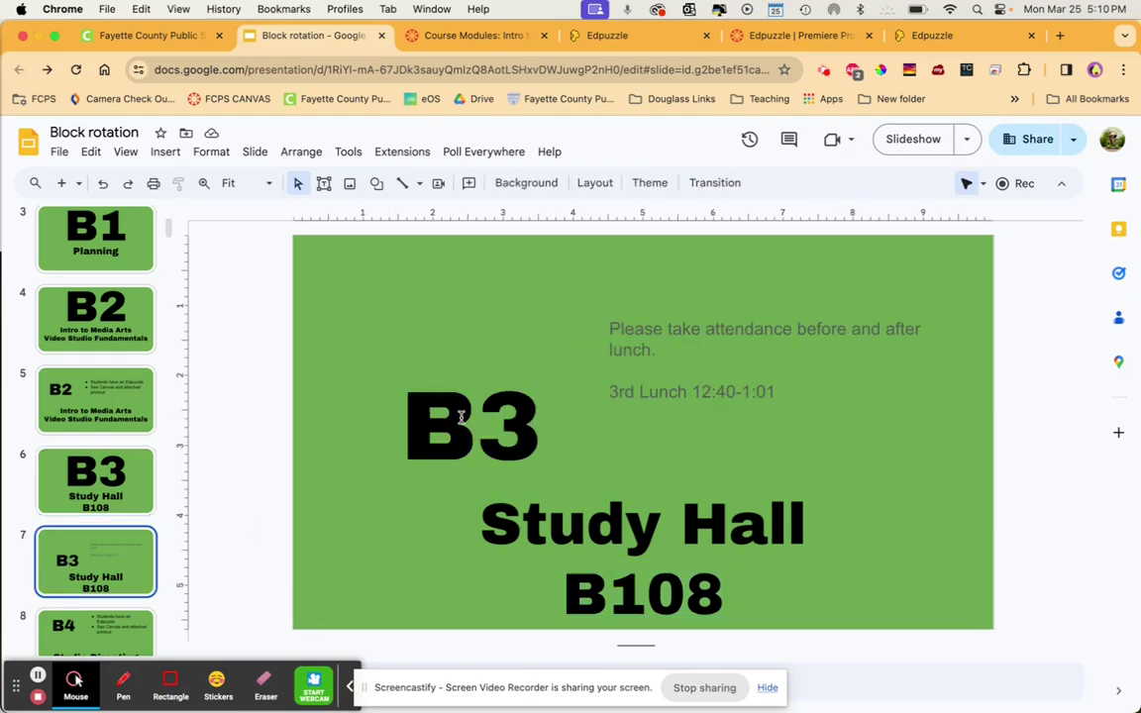
{"action": "left_click", "coordinate": [610, 324]}
{"action": "left_click_drag", "start_coordinate": [776, 392], "coordinate": [614, 389]}
{"action": "left_click", "coordinate": [650, 349]}
{"action": "double_click", "coordinate": [621, 342]}
{"action": "left_click_drag", "start_coordinate": [621, 343], "coordinate": [591, 331]}
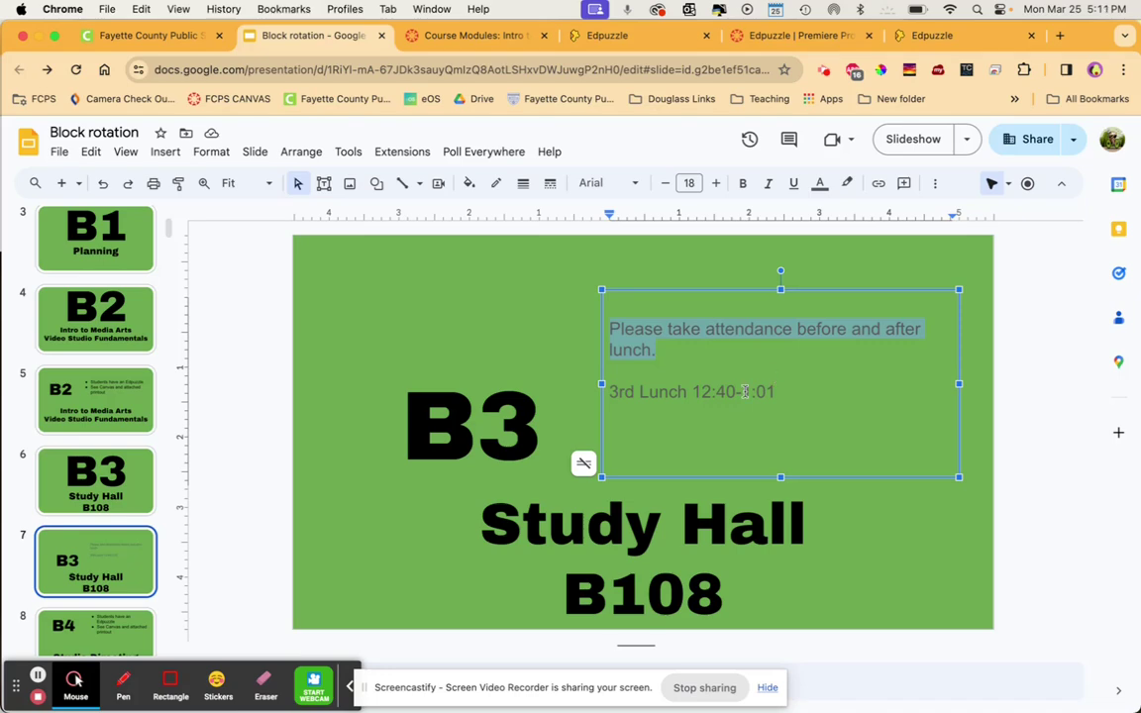
Move down the filmstrip to the B4 Studio Directing and Performance slide
{"action": "scroll", "coordinate": [97, 529], "scroll_direction": "down", "scroll_amount": 2}
{"action": "scroll", "coordinate": [97, 529], "scroll_direction": "down", "scroll_amount": 4}
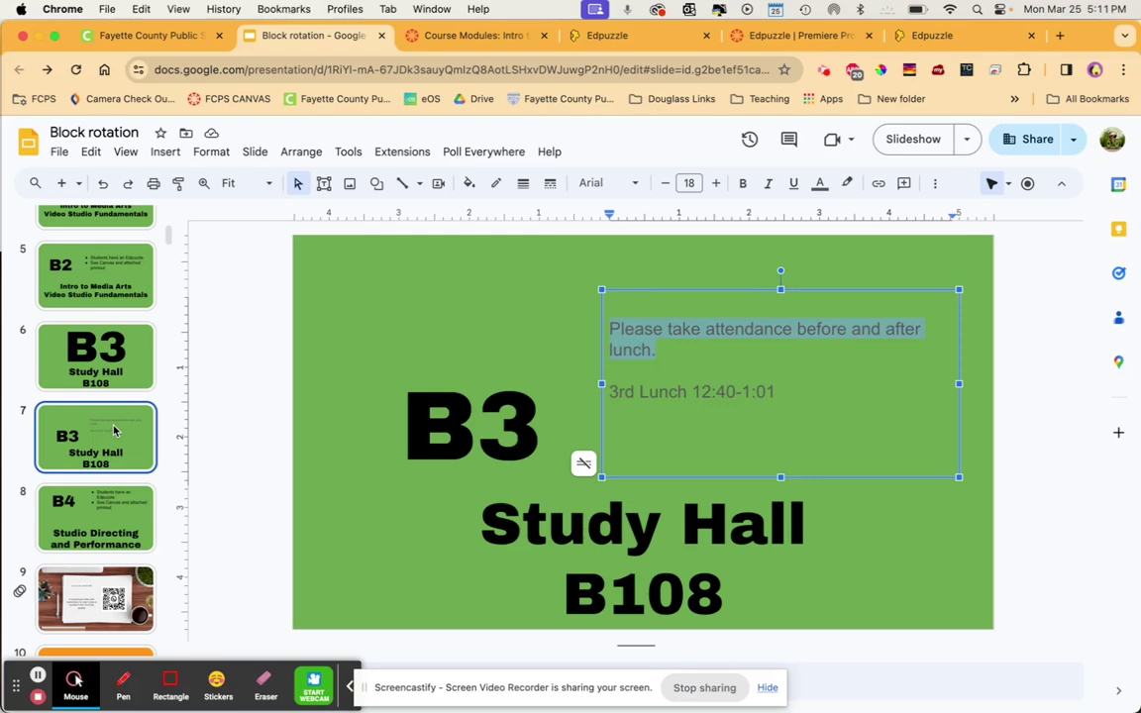
{"action": "scroll", "coordinate": [114, 429], "scroll_direction": "down", "scroll_amount": 2}
{"action": "left_click", "coordinate": [111, 451]}
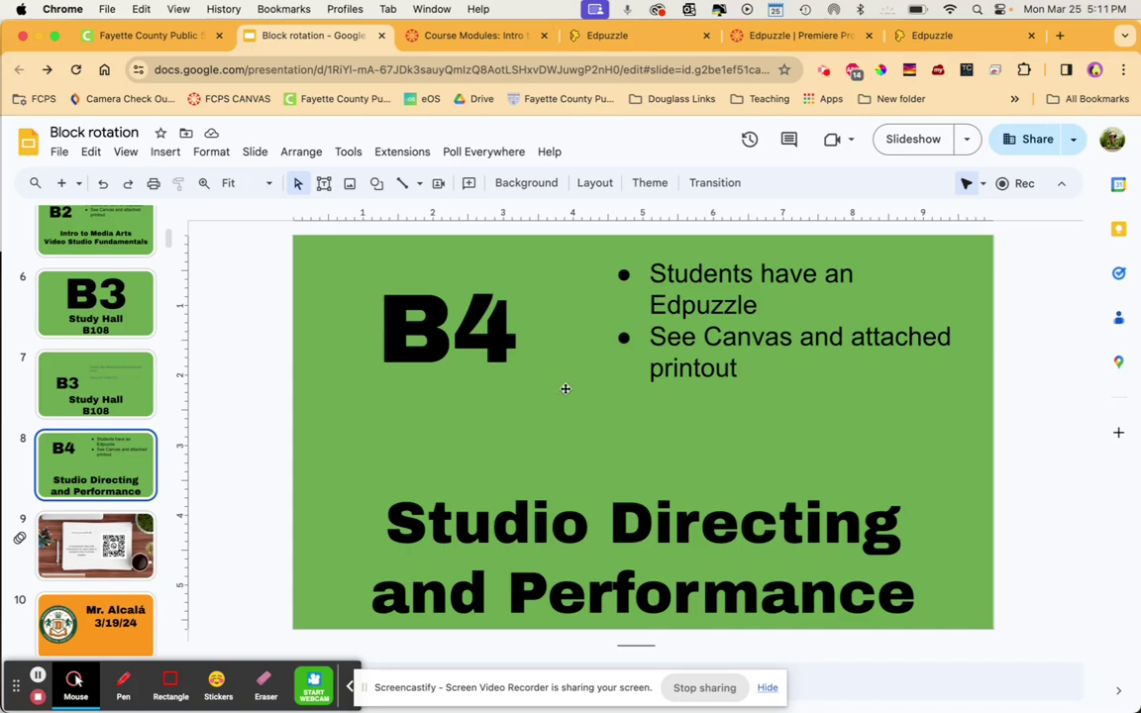
Review the Premiere Pro CERT Tips assignment in Canvas and open its 17:04 Edpuzzle video
{"action": "left_click", "coordinate": [634, 37]}
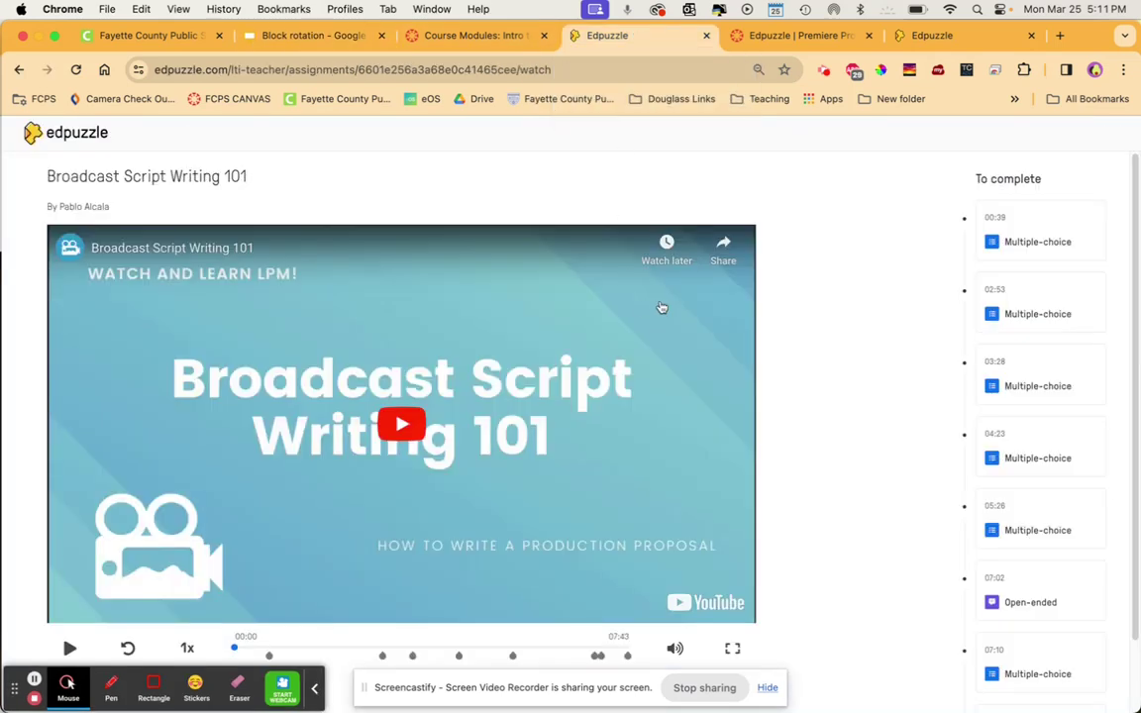
{"action": "left_click", "coordinate": [817, 33]}
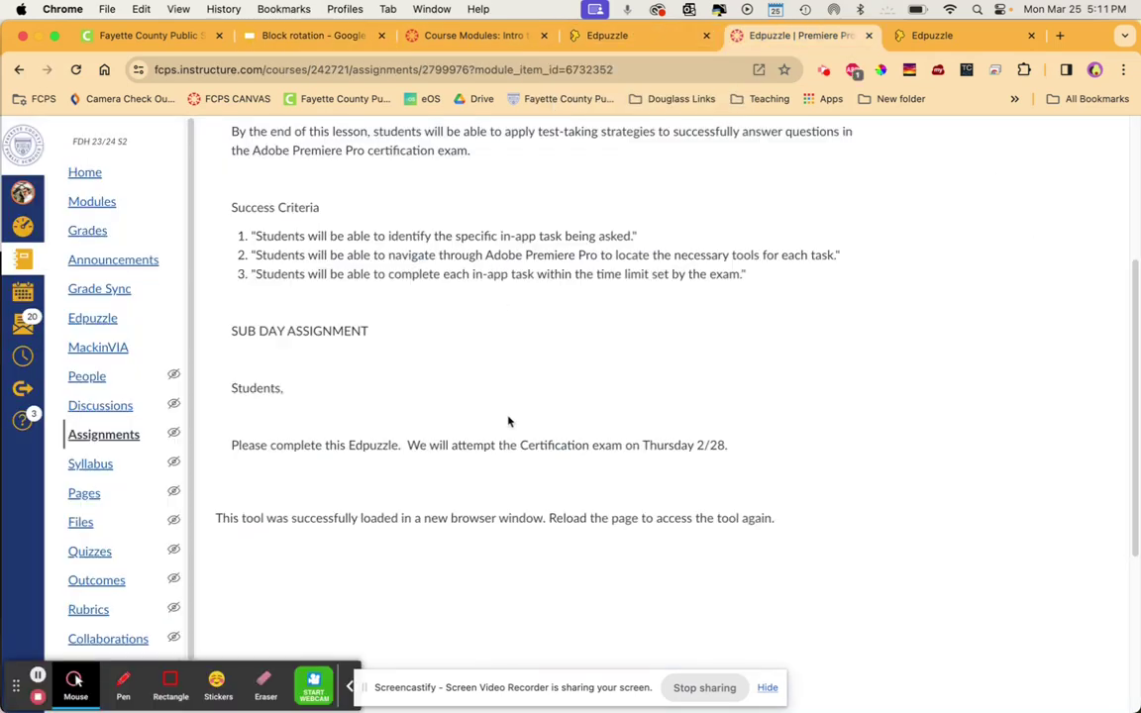
{"action": "scroll", "coordinate": [509, 423], "scroll_direction": "up", "scroll_amount": 5}
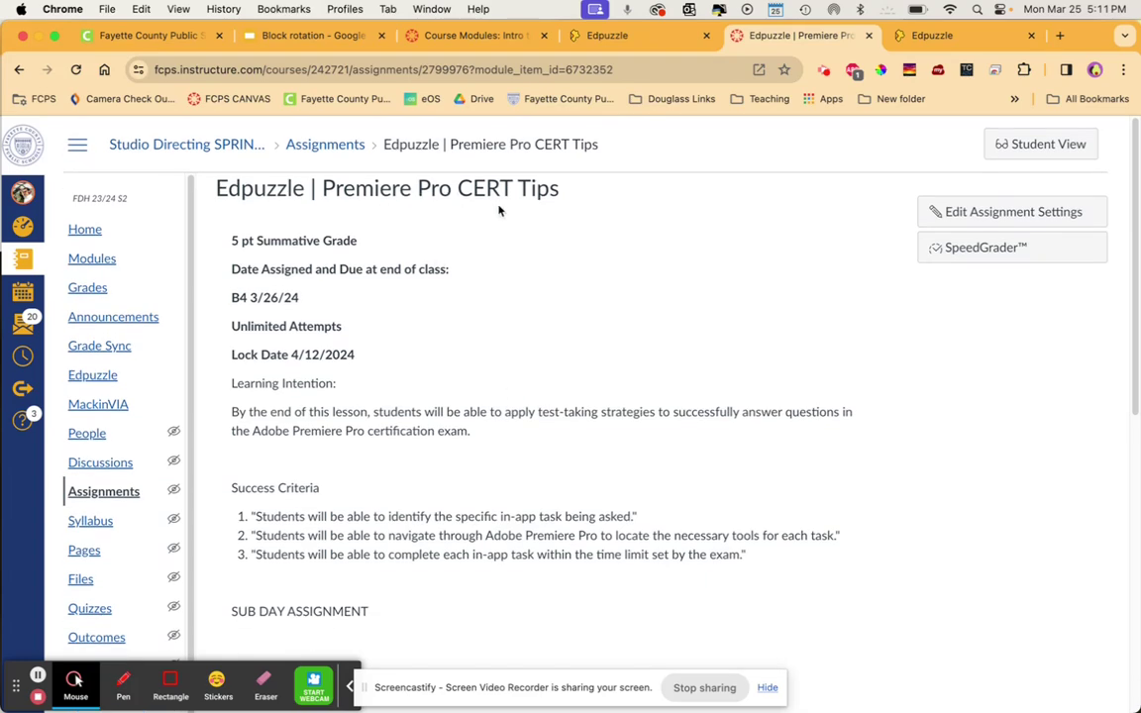
{"action": "left_click", "coordinate": [931, 36]}
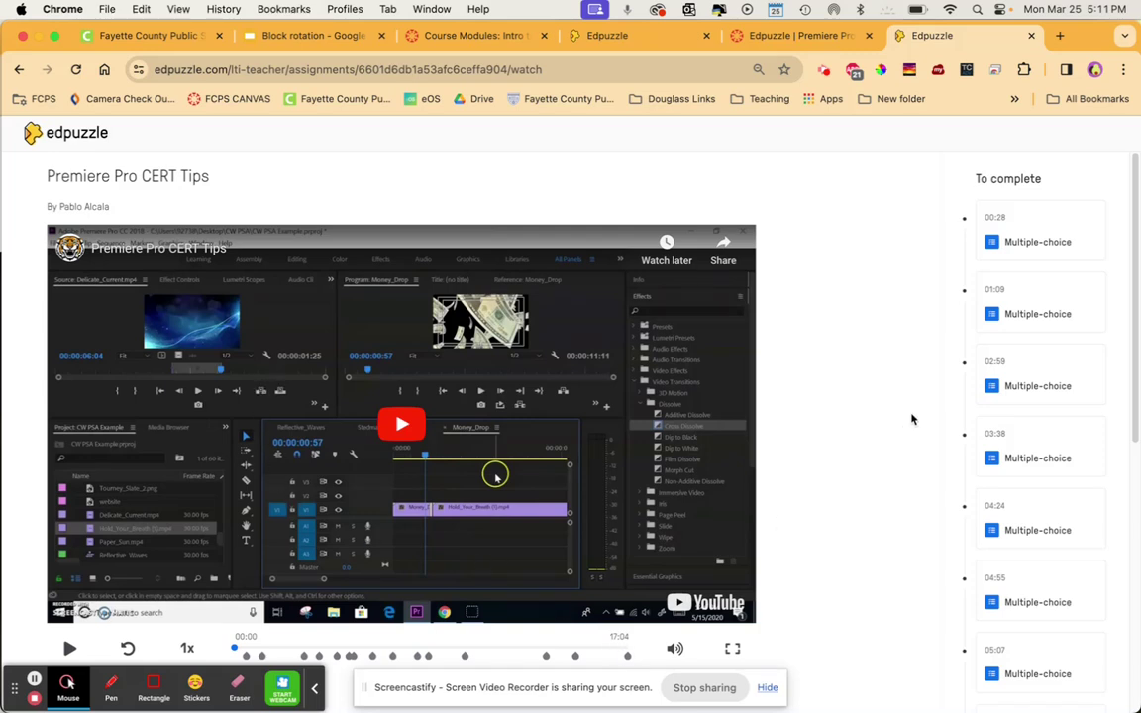
{"action": "scroll", "coordinate": [1025, 305], "scroll_direction": "down", "scroll_amount": 4}
{"action": "scroll", "coordinate": [1025, 305], "scroll_direction": "up", "scroll_amount": 4}
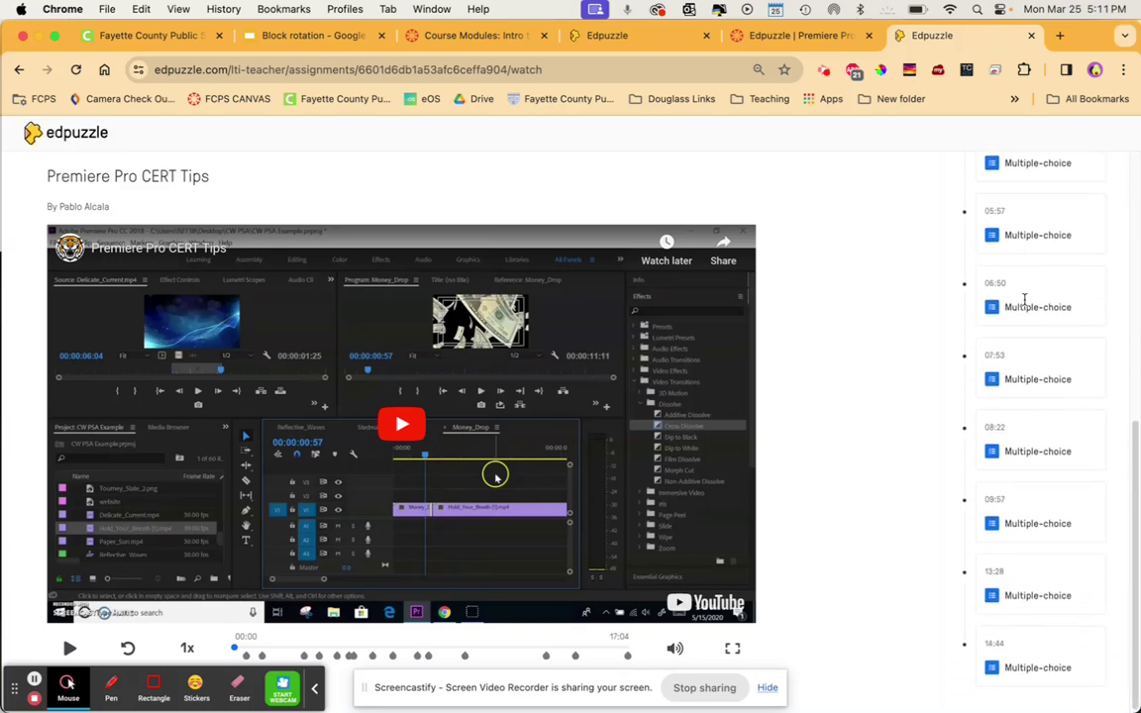